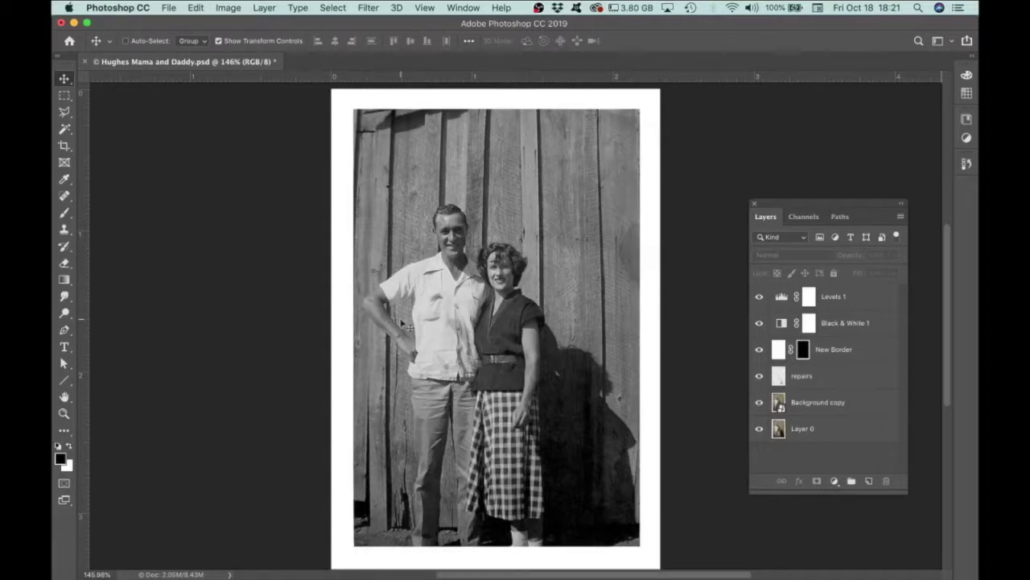
Add a Levels adjustment layer at the top of the layer stack.
drag(433, 315, 467, 332)
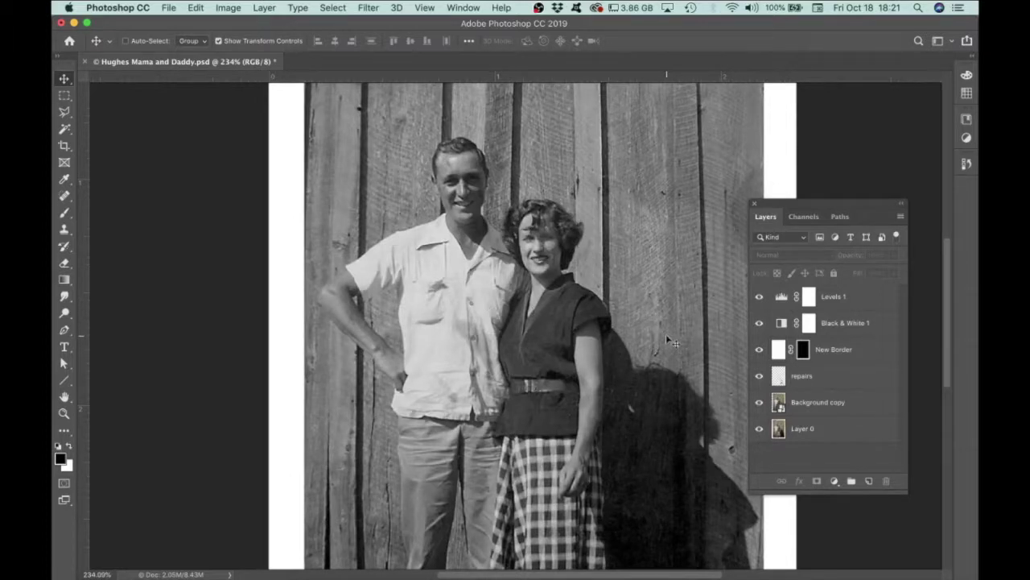
click(966, 138)
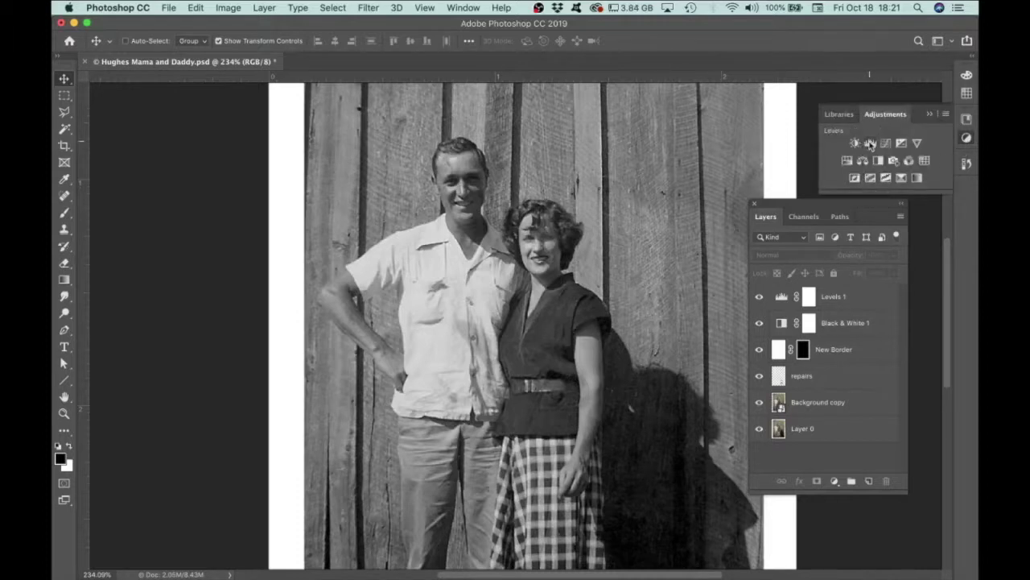
click(870, 143)
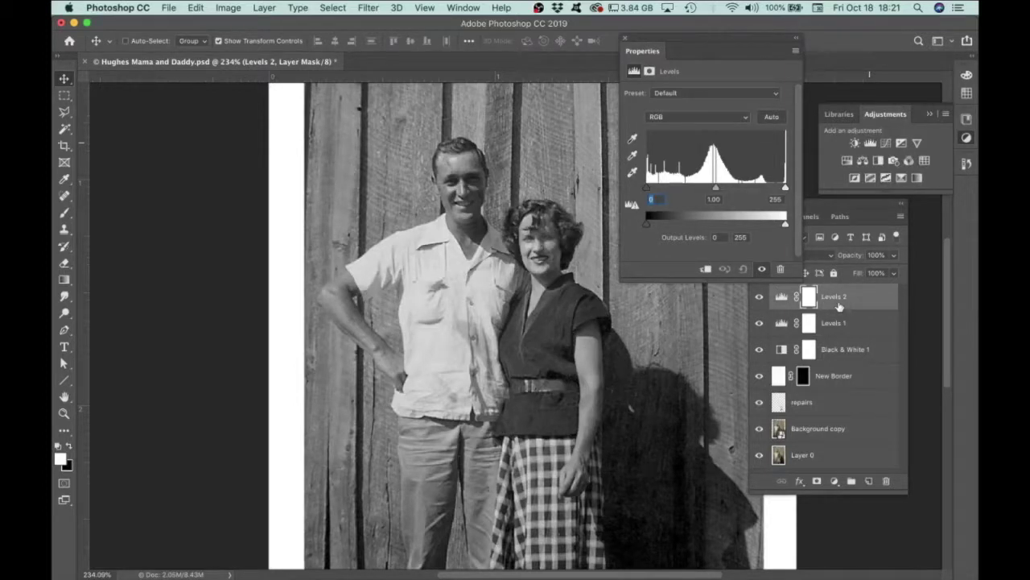
click(625, 37)
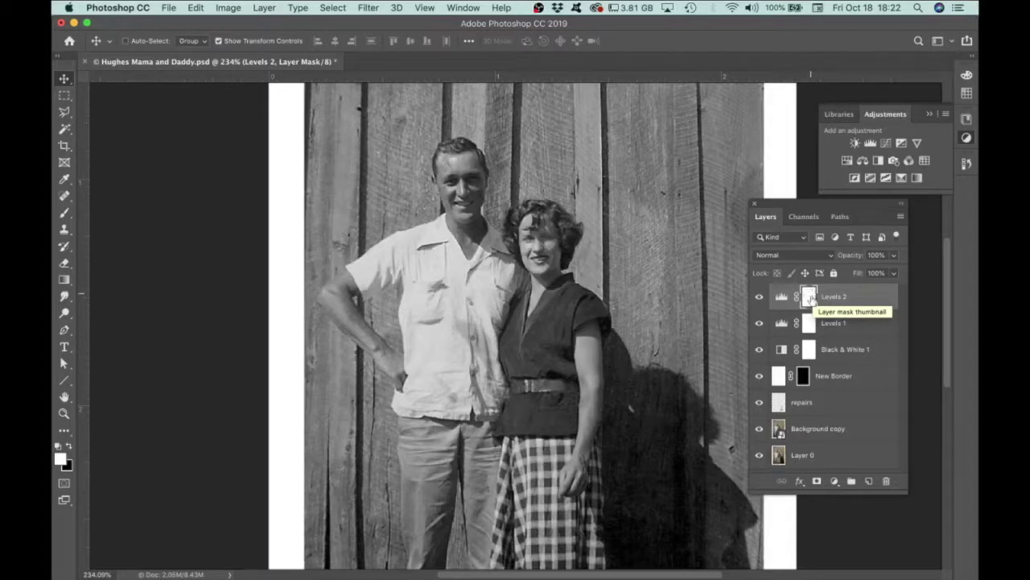
Select the man's white shirt by outlining its hem, sleeve, shoulders, collar and opposite side with the Polygonal Lasso tool.
scroll(442, 290, up, 5)
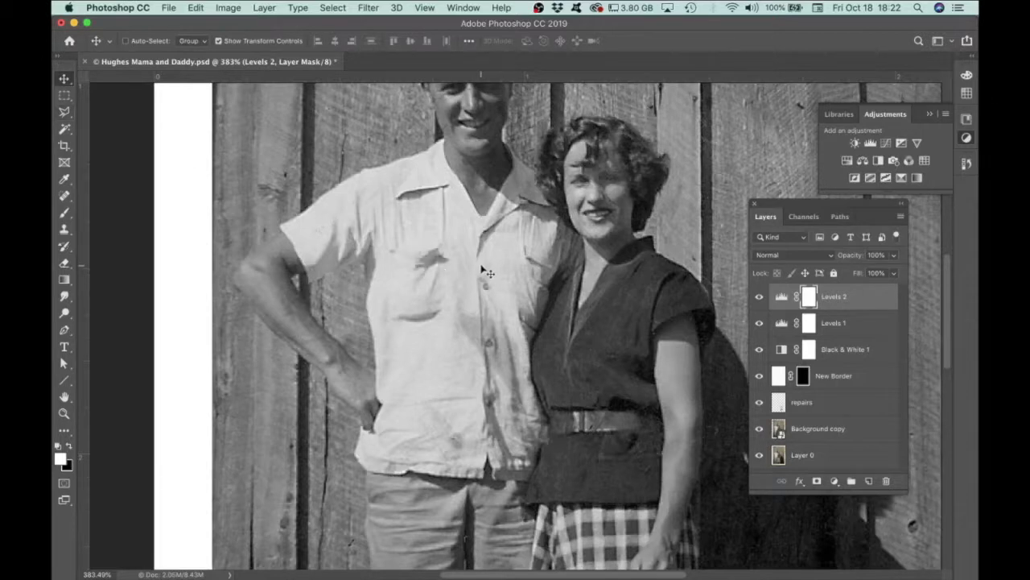
click(64, 113)
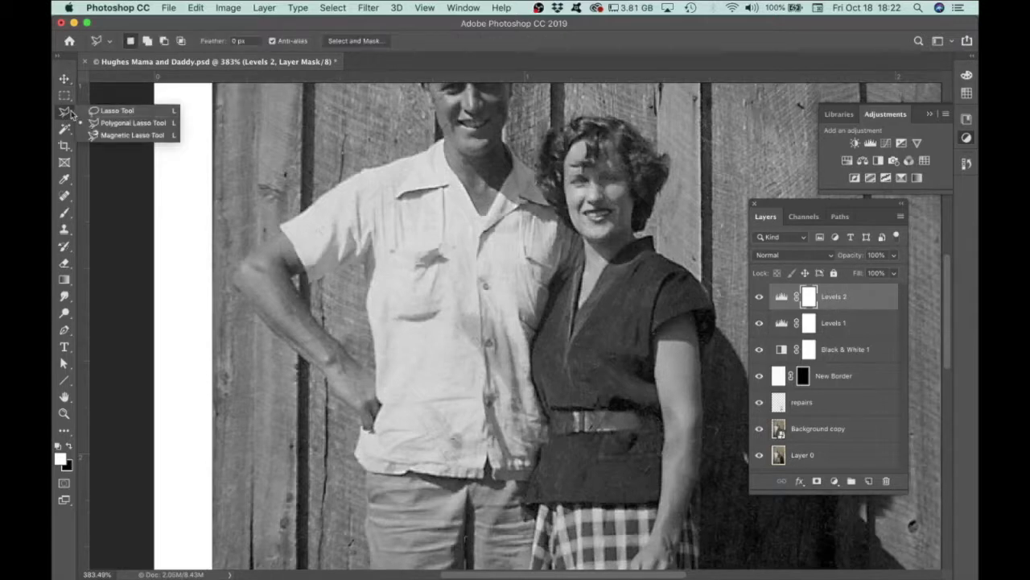
click(70, 118)
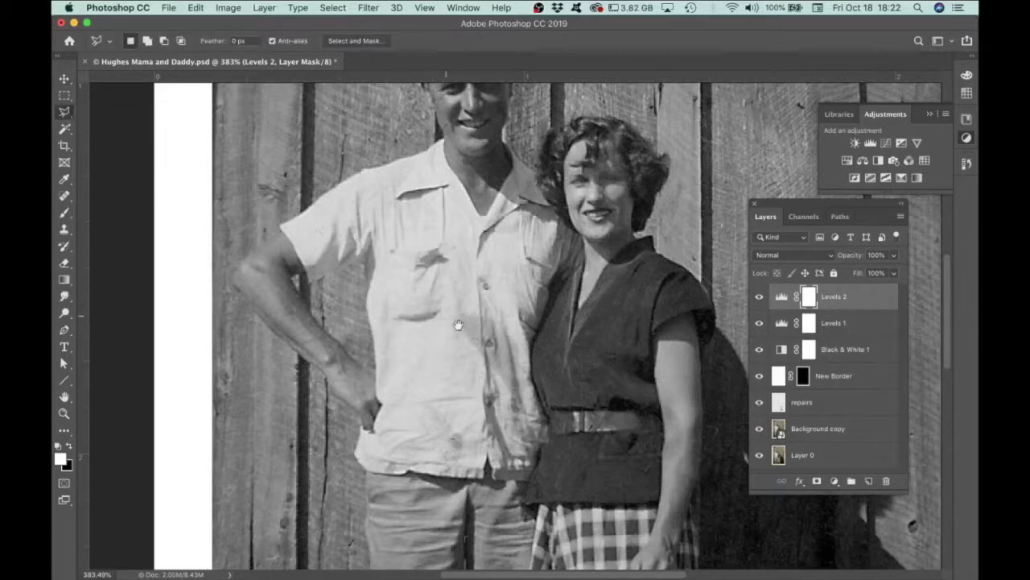
drag(498, 431, 519, 345)
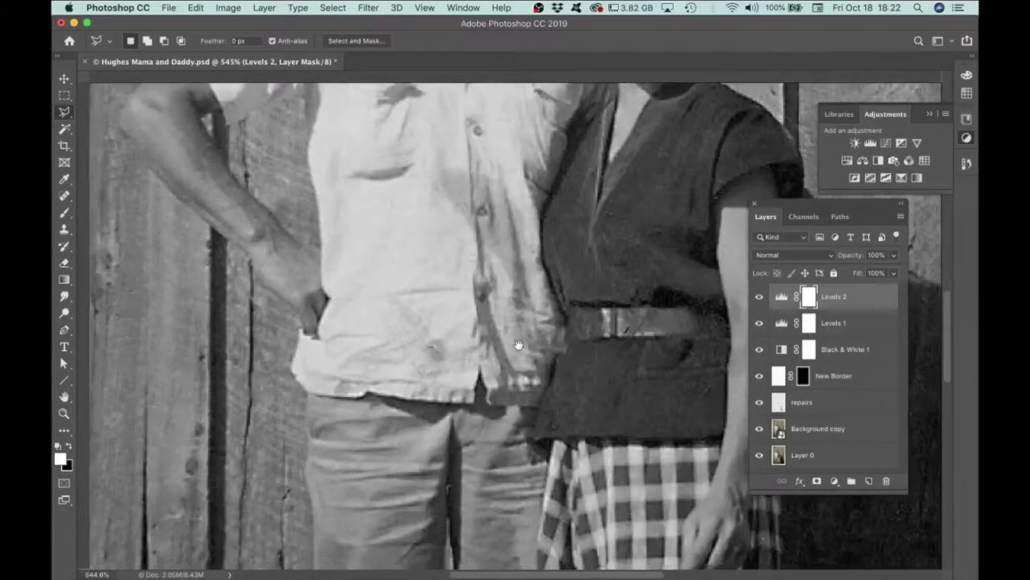
click(543, 266)
click(559, 308)
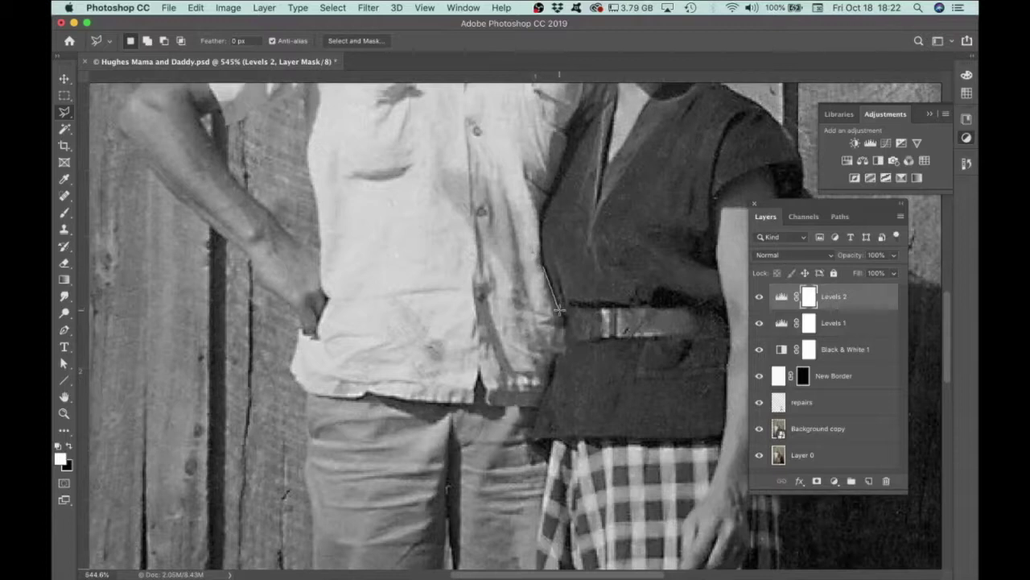
click(568, 325)
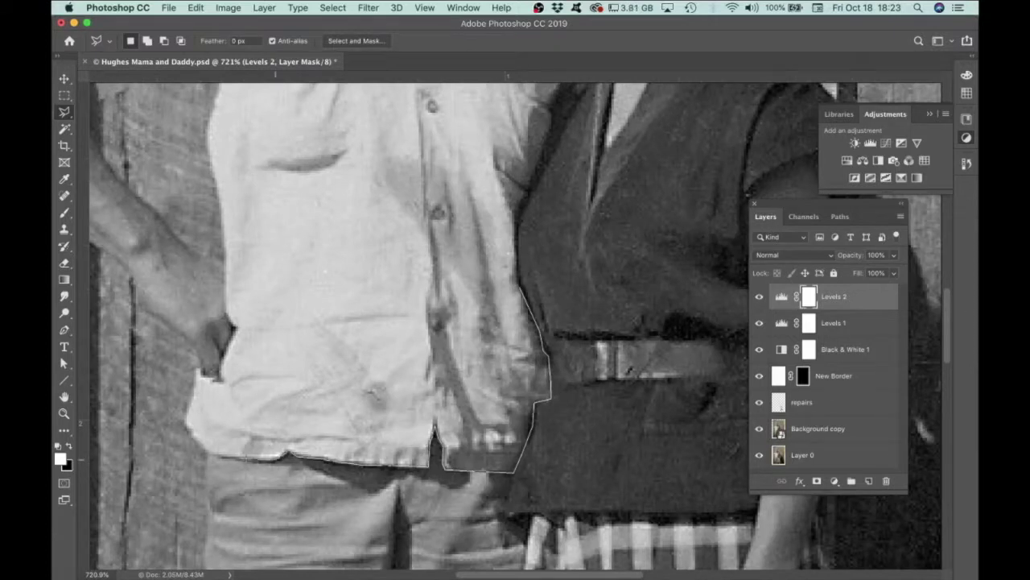
scroll(263, 475, up, 2)
click(271, 441)
click(294, 453)
click(298, 433)
click(309, 401)
drag(309, 400, 308, 546)
click(297, 467)
click(283, 372)
click(280, 332)
click(277, 281)
click(256, 281)
click(217, 299)
click(206, 297)
click(202, 306)
click(173, 316)
click(153, 266)
click(118, 208)
drag(127, 204, 125, 373)
click(196, 320)
click(275, 273)
click(296, 269)
click(393, 236)
click(423, 215)
click(427, 255)
click(461, 299)
click(492, 359)
click(505, 359)
click(553, 272)
click(552, 248)
click(536, 220)
click(564, 254)
click(600, 276)
click(619, 333)
click(634, 341)
click(686, 395)
drag(685, 396, 639, 255)
click(641, 304)
click(611, 329)
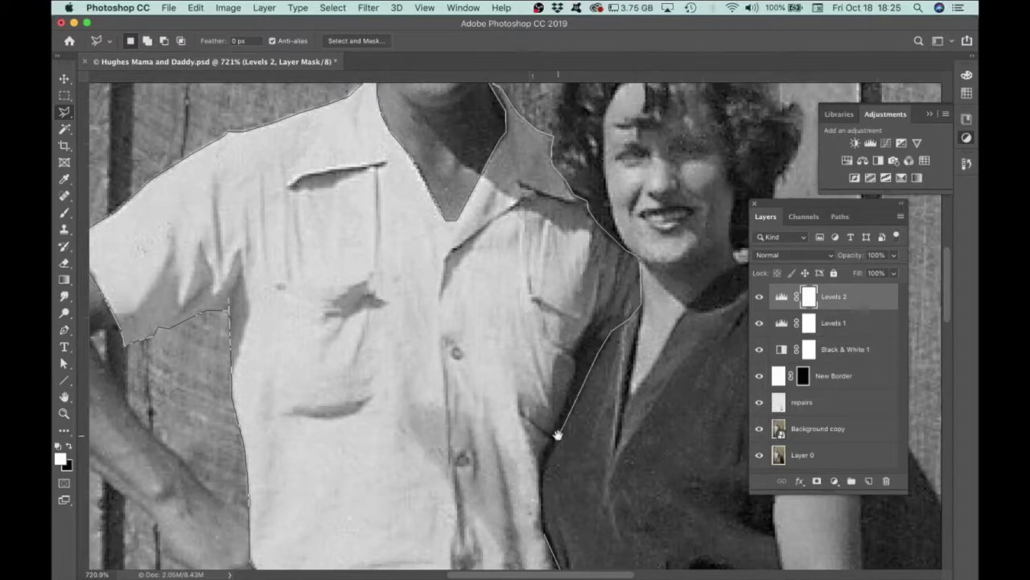
click(544, 460)
drag(545, 460, 555, 332)
click(553, 354)
click(556, 402)
scroll(557, 398, down, 10)
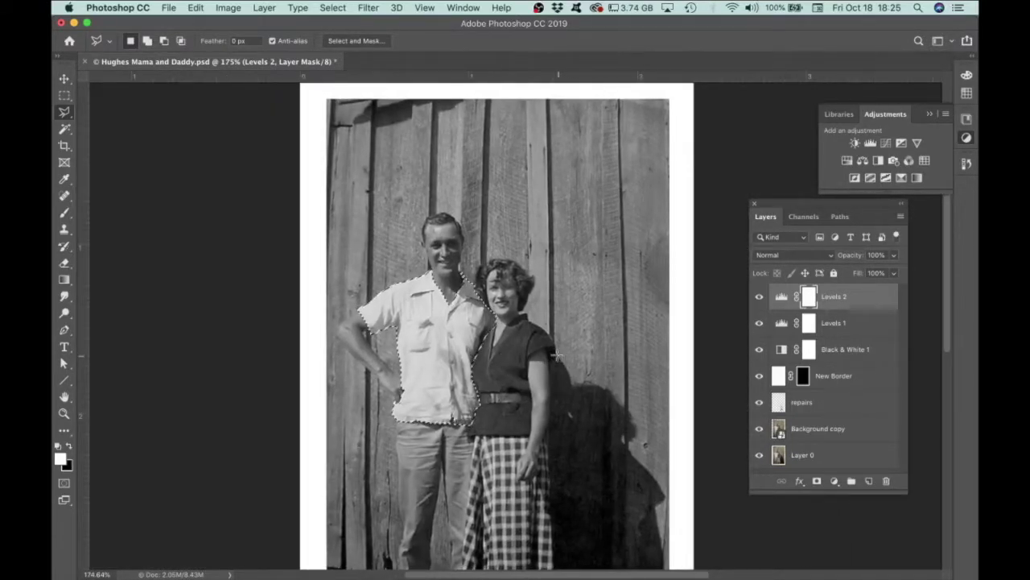
Invert the shirt selection, fill the Levels 2 mask outside the shirt with black at 100% opacity, and deselect.
click(332, 8)
click(332, 59)
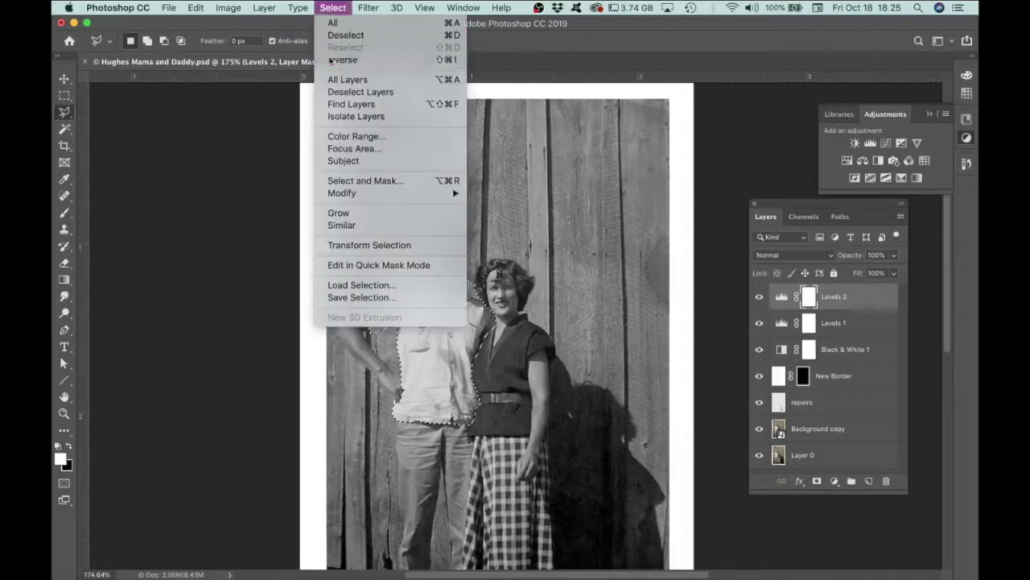
click(195, 8)
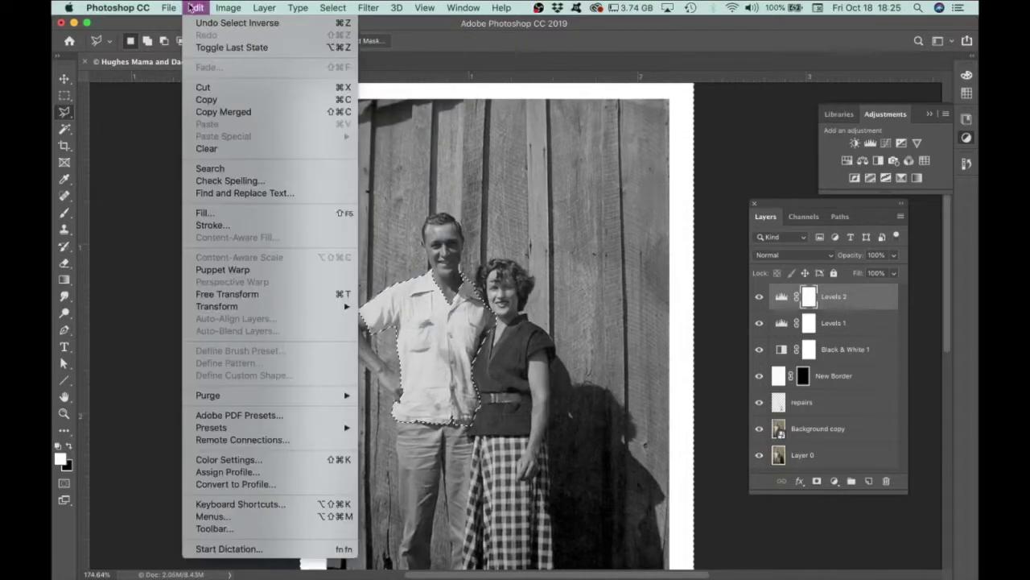
click(201, 213)
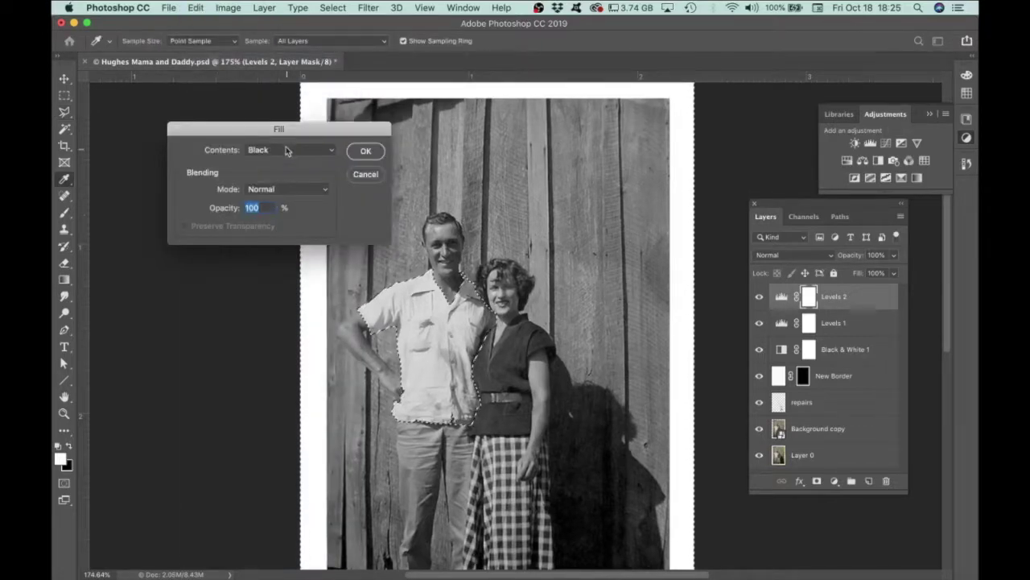
click(365, 152)
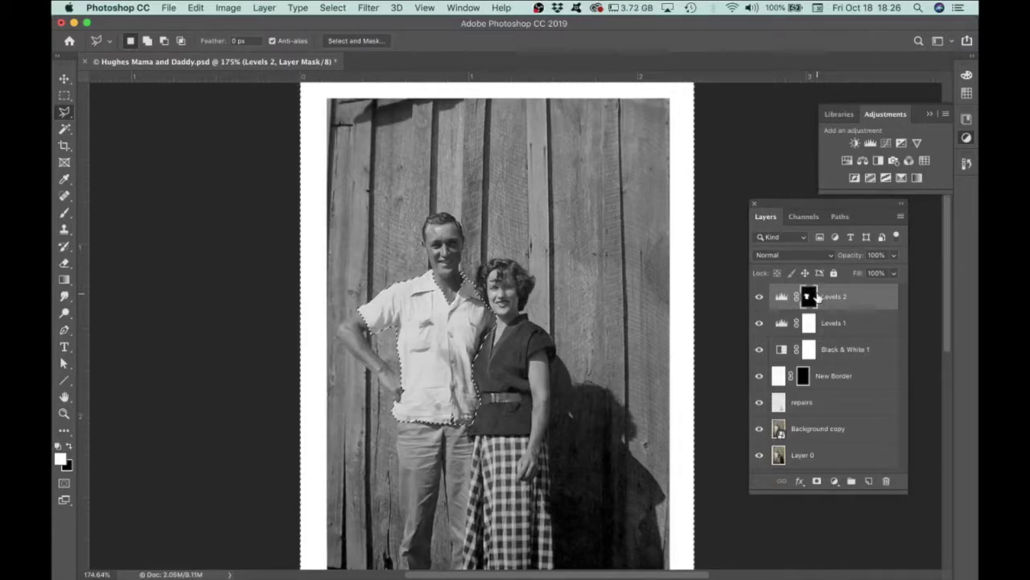
key(super+d)
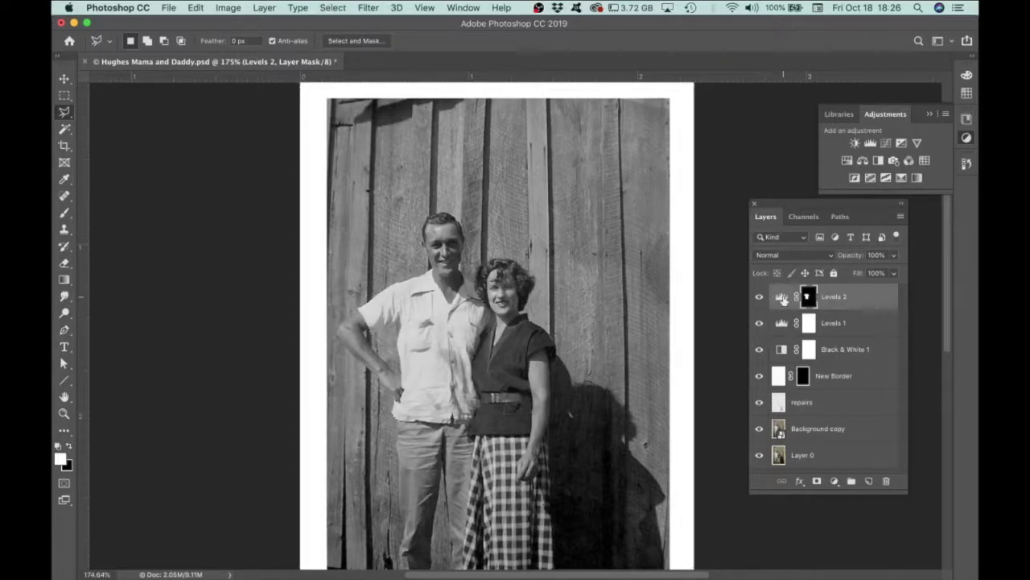
Set the Levels 2 input black point to 19 and white point to 231, and compare the shirt with the layer off and on.
click(782, 298)
double_click(781, 298)
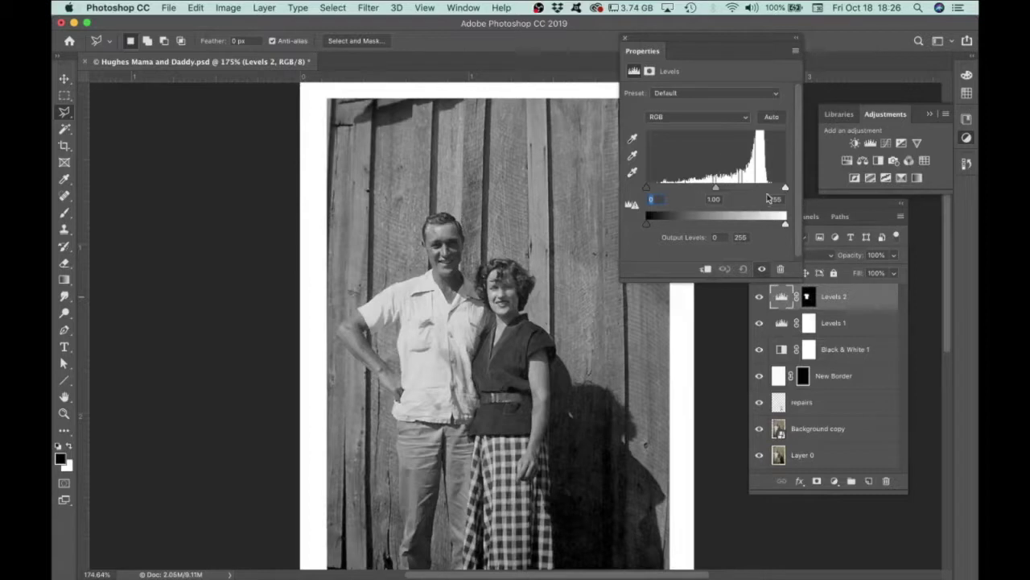
mouse_move(785, 190)
mouse_down()
mouse_move(765, 190)
mouse_move(774, 188)
mouse_up()
mouse_move(647, 189)
mouse_down()
mouse_move(679, 191)
mouse_move(658, 187)
mouse_up()
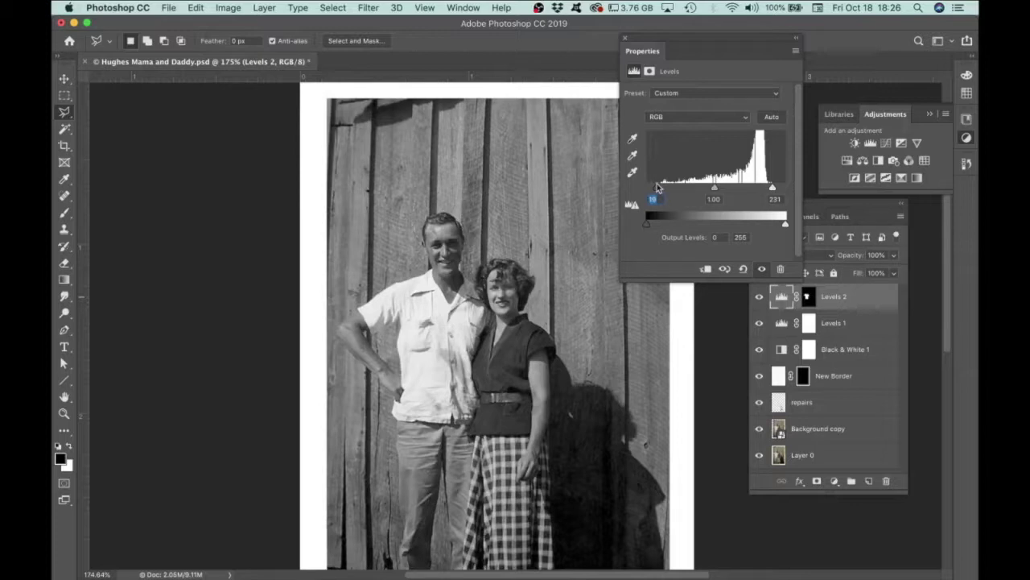
click(624, 40)
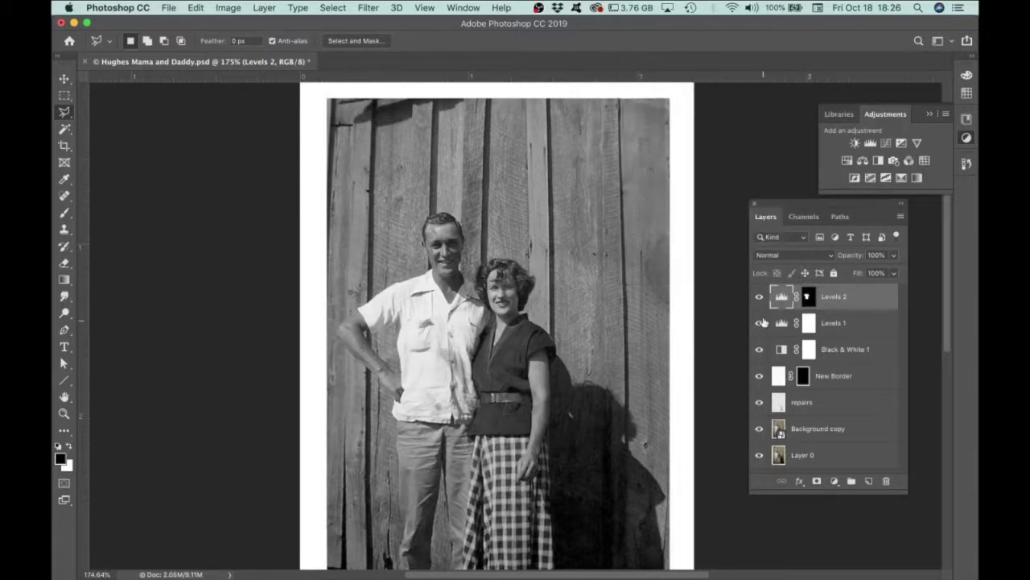
click(758, 297)
click(758, 297)
click(759, 297)
click(758, 297)
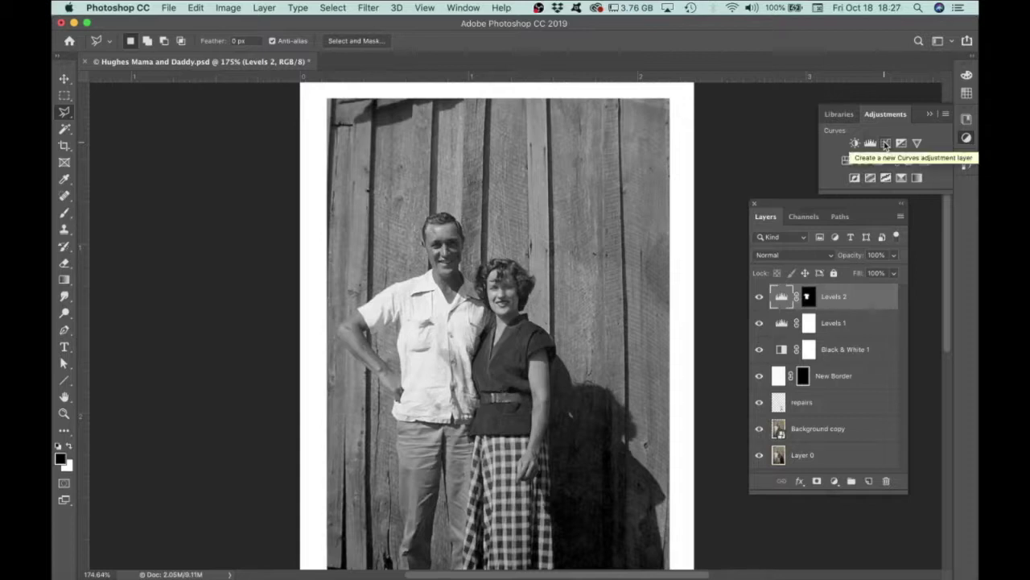
Add a Curves adjustment layer named "shirt curves" and rename the Levels 2 layer to "shirt levels".
click(886, 144)
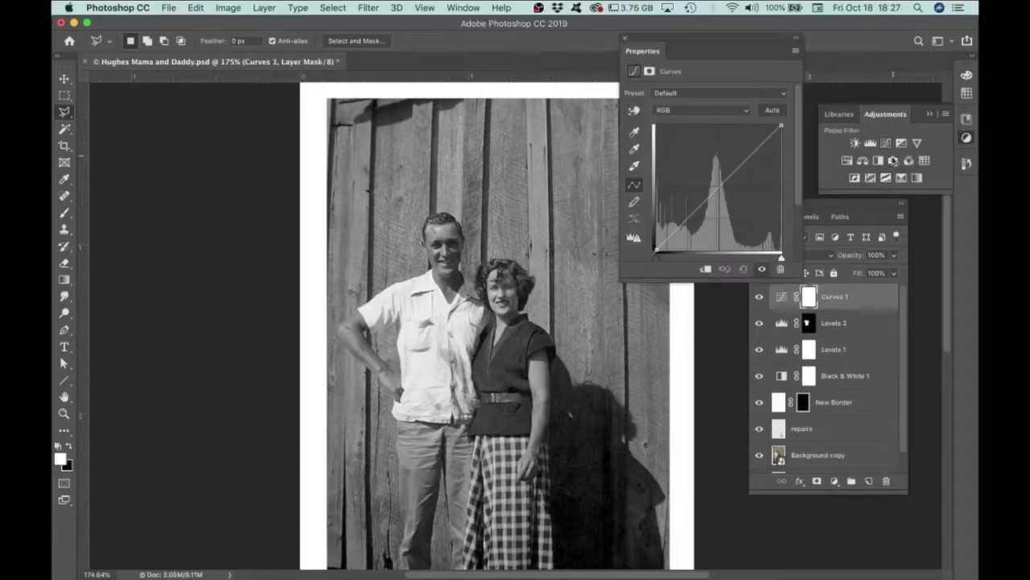
click(624, 37)
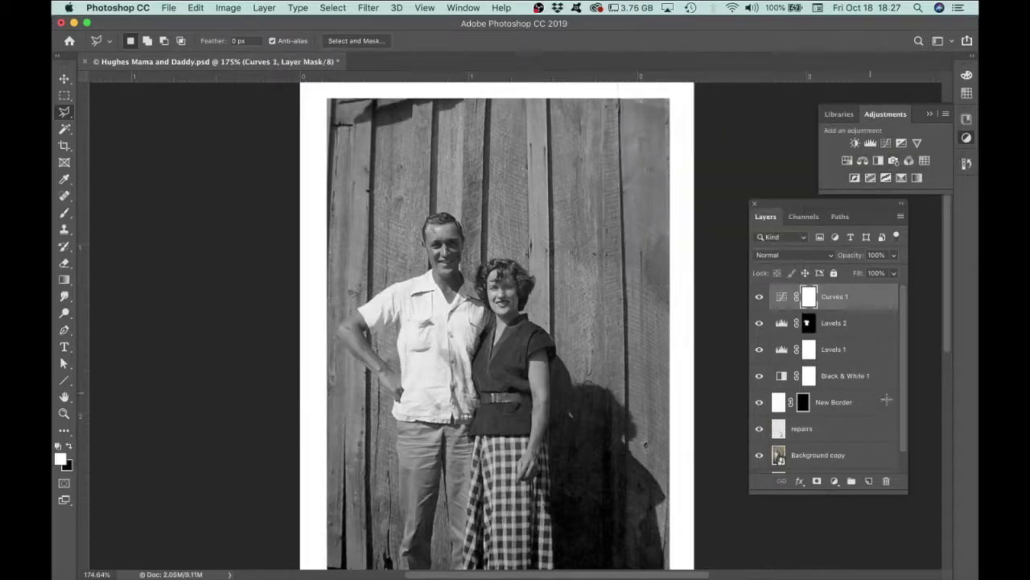
double_click(834, 322)
text(shirt levels)
key(Return)
double_click(834, 297)
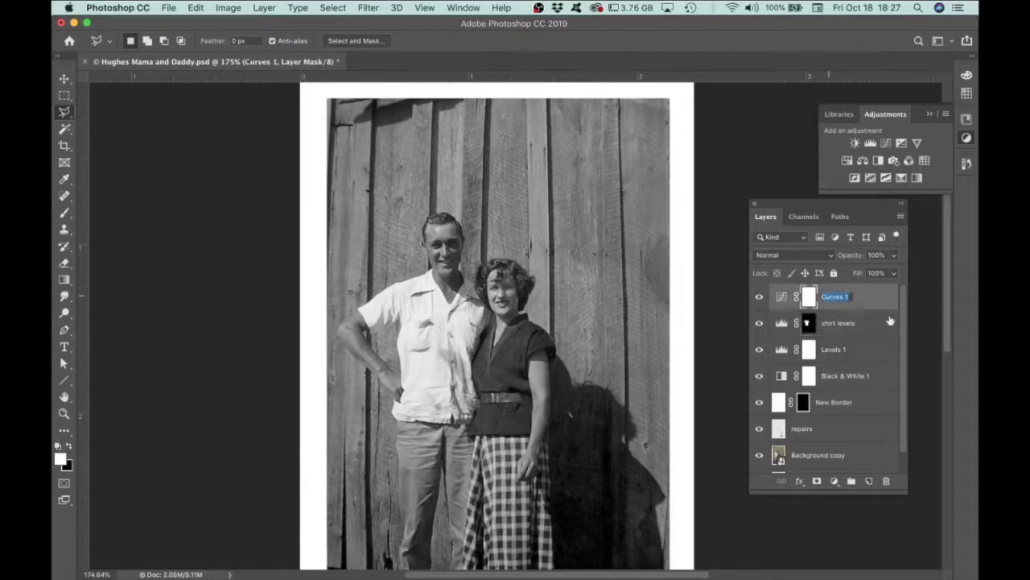
text(shirt curves)
key(Return)
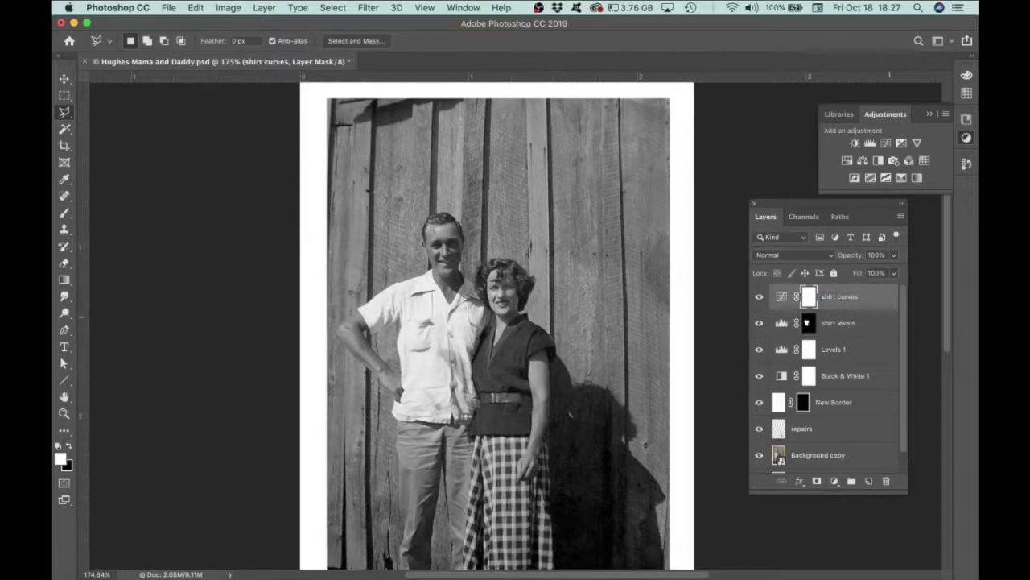
Load the shirt levels mask as a selection, invert it, fill the shirt curves mask with black, and deselect.
super+click(810, 323)
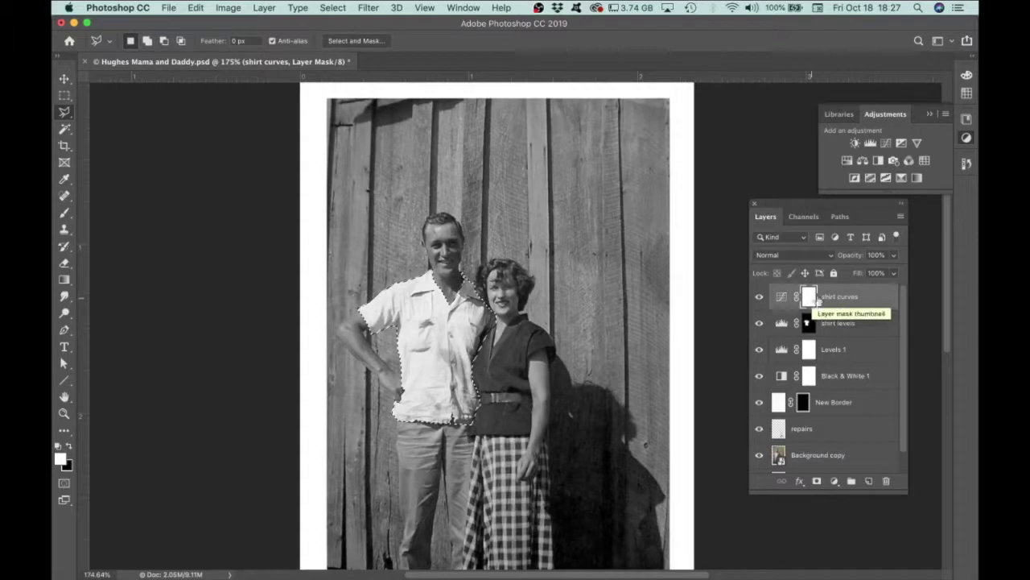
click(335, 7)
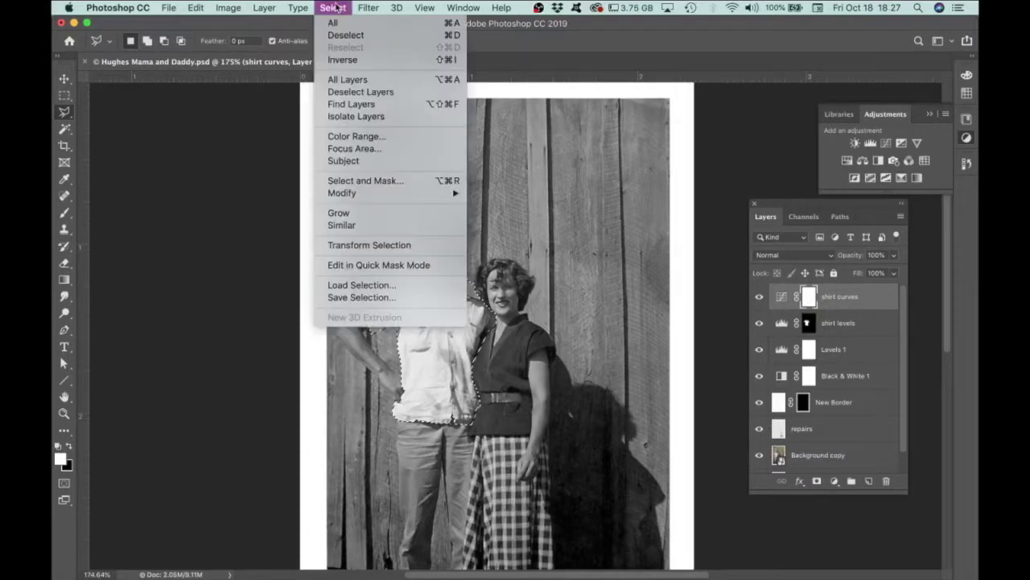
click(342, 60)
click(195, 7)
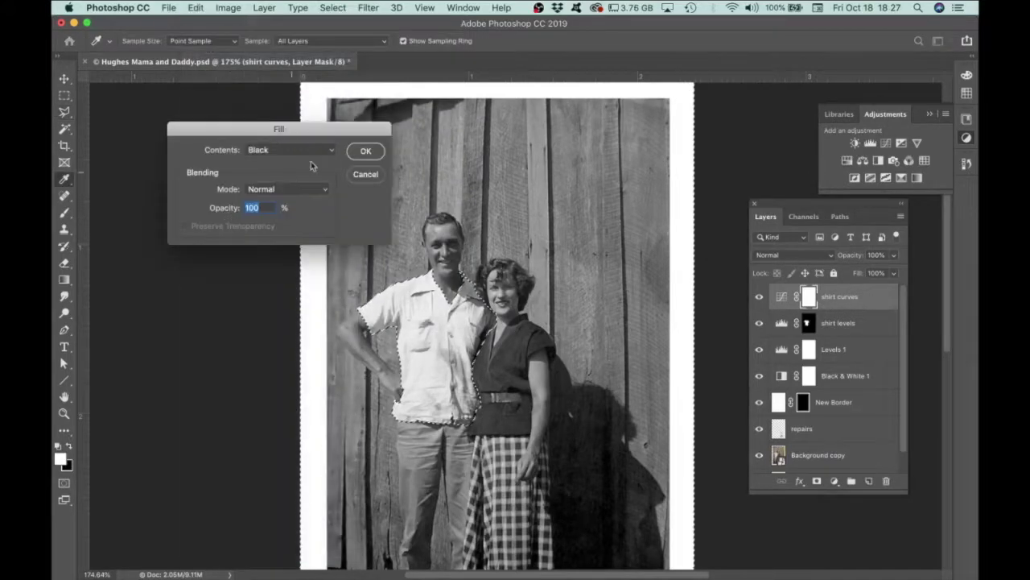
click(366, 151)
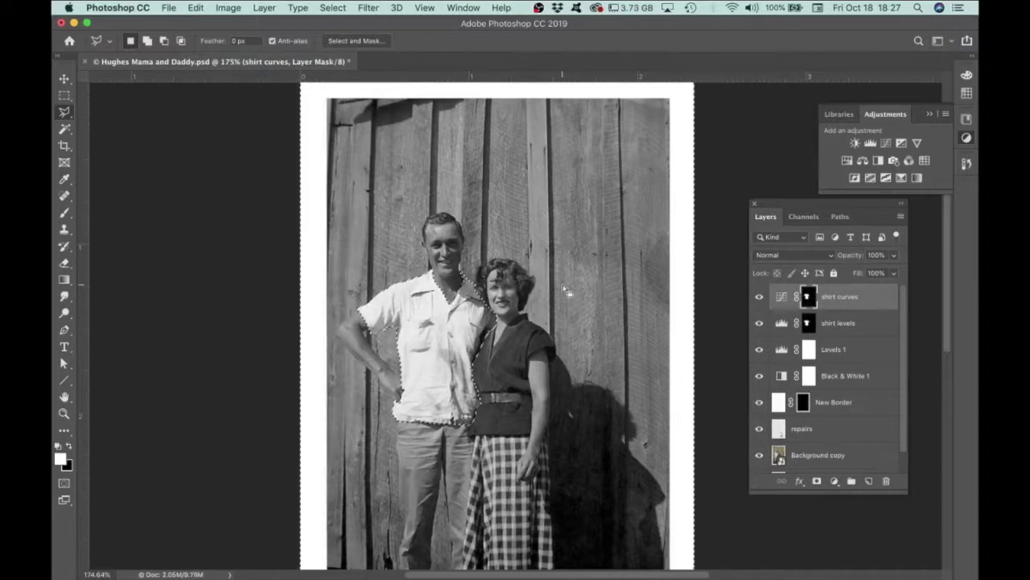
key(super+d)
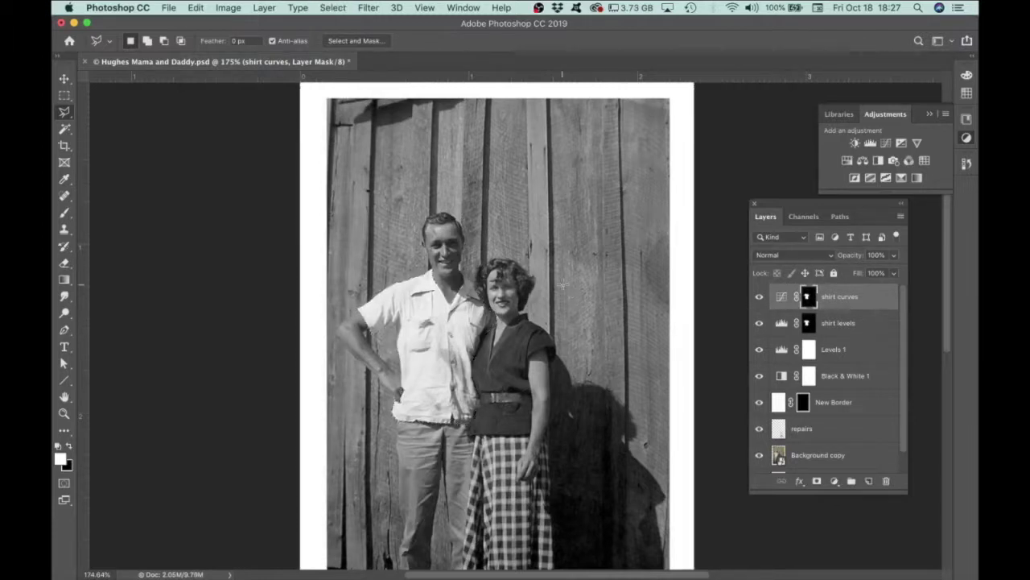
Add a midtone point to the shirt curves RGB curve and fine-tune it close to the diagonal.
double_click(785, 307)
mouse_move(717, 190)
mouse_down()
mouse_move(719, 221)
mouse_move(719, 190)
mouse_up()
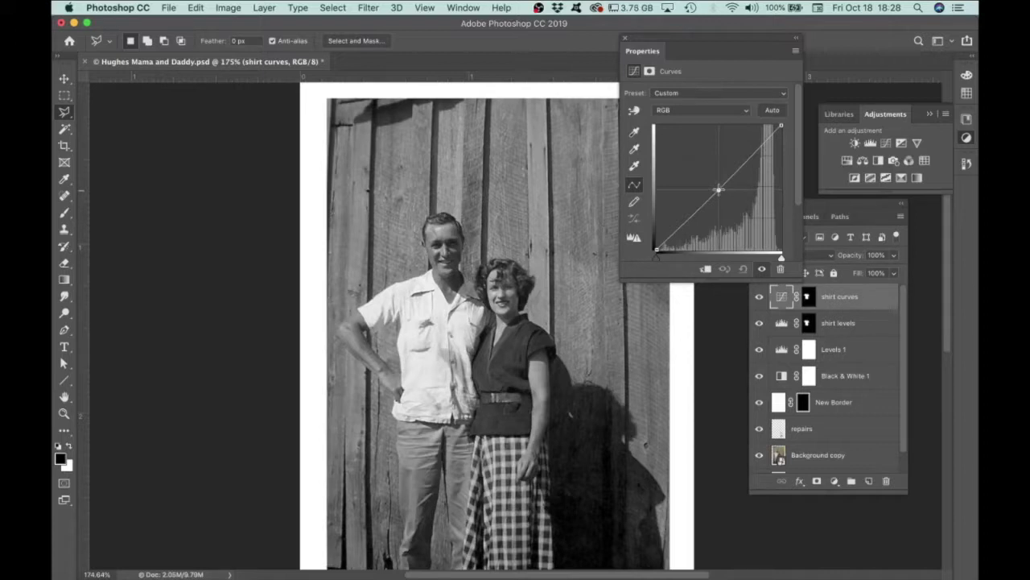
drag(718, 190, 718, 189)
click(623, 39)
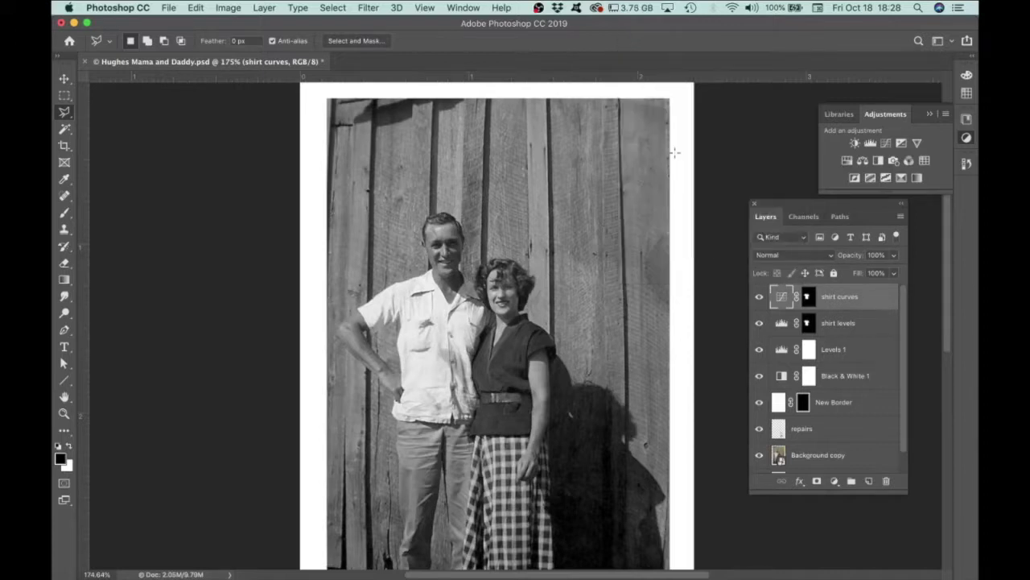
Compare the shirt with the shirt curves and shirt levels layers hidden and shown.
click(758, 298)
click(758, 298)
click(758, 299)
click(758, 298)
click(761, 322)
click(761, 322)
click(759, 298)
click(760, 298)
Lower the midtone point of the shirt curves slightly to darken the shirt, and compare the photo with both shirt layers off and on.
double_click(782, 296)
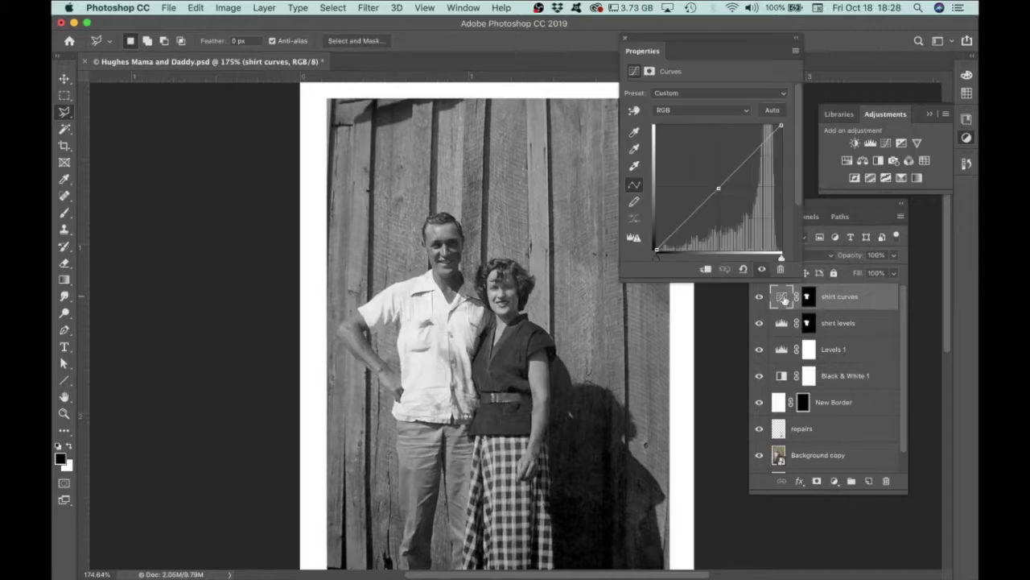
drag(719, 188, 717, 195)
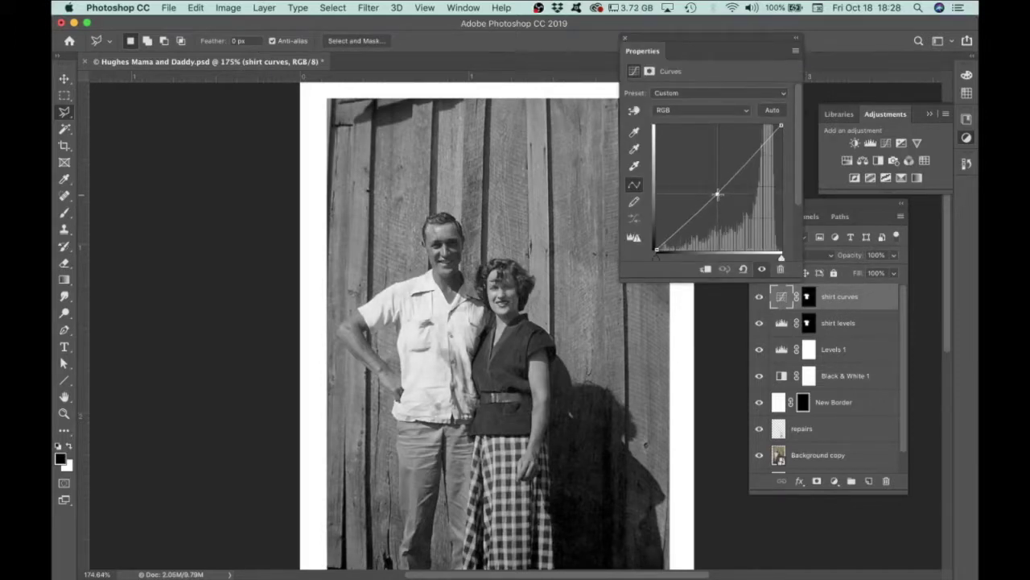
click(626, 39)
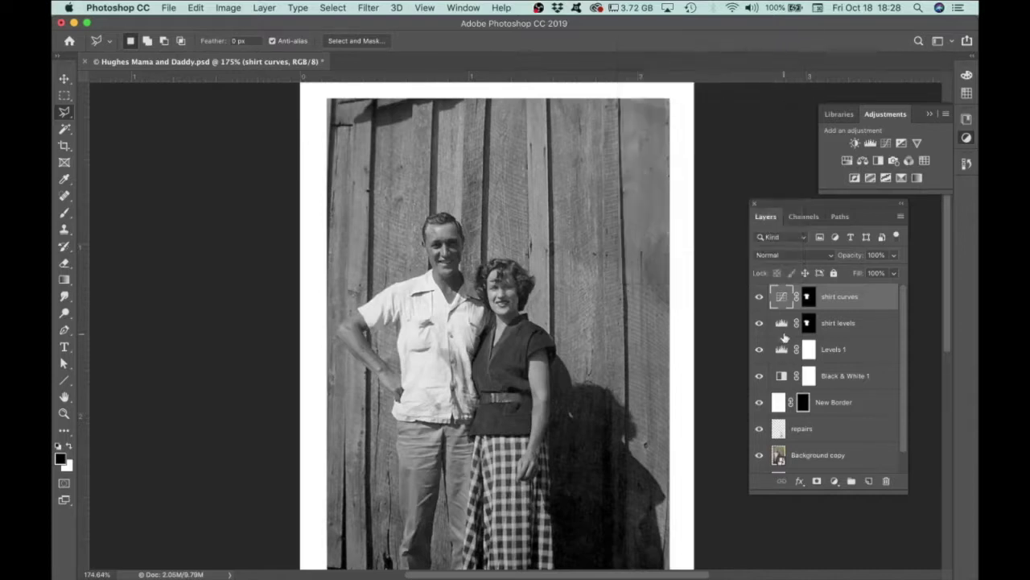
click(759, 323)
click(760, 324)
click(762, 326)
click(759, 296)
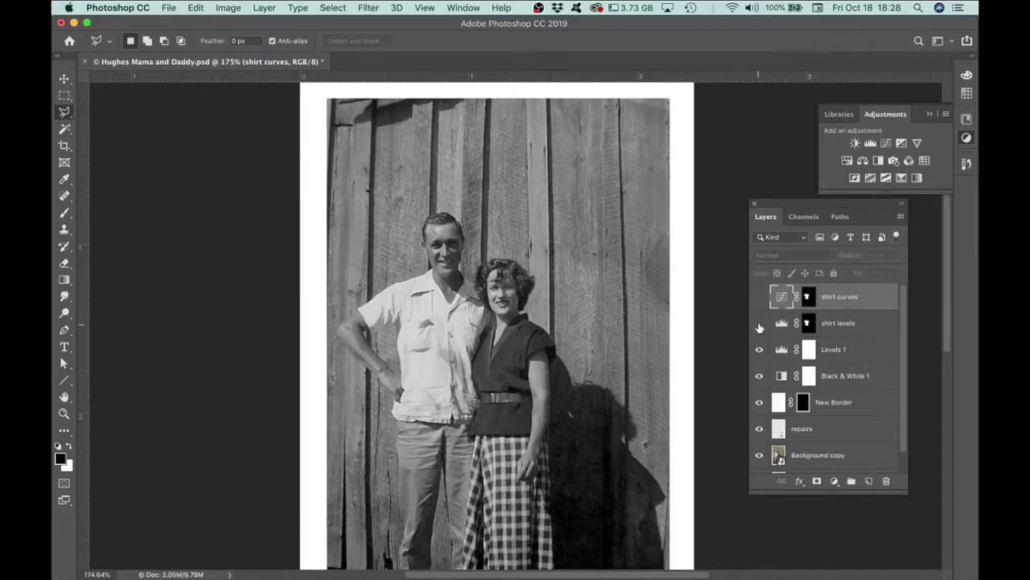
click(759, 324)
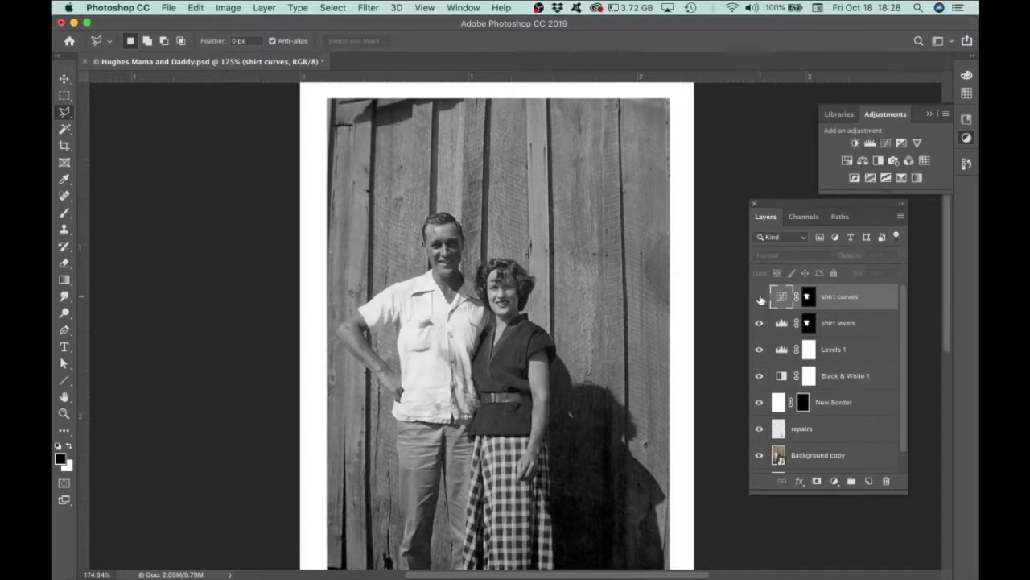
click(759, 297)
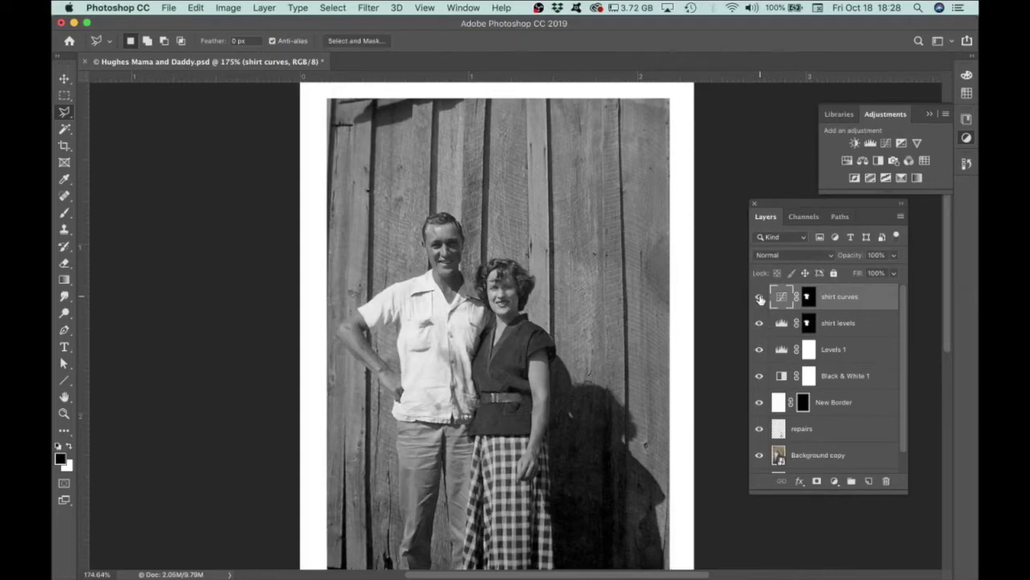